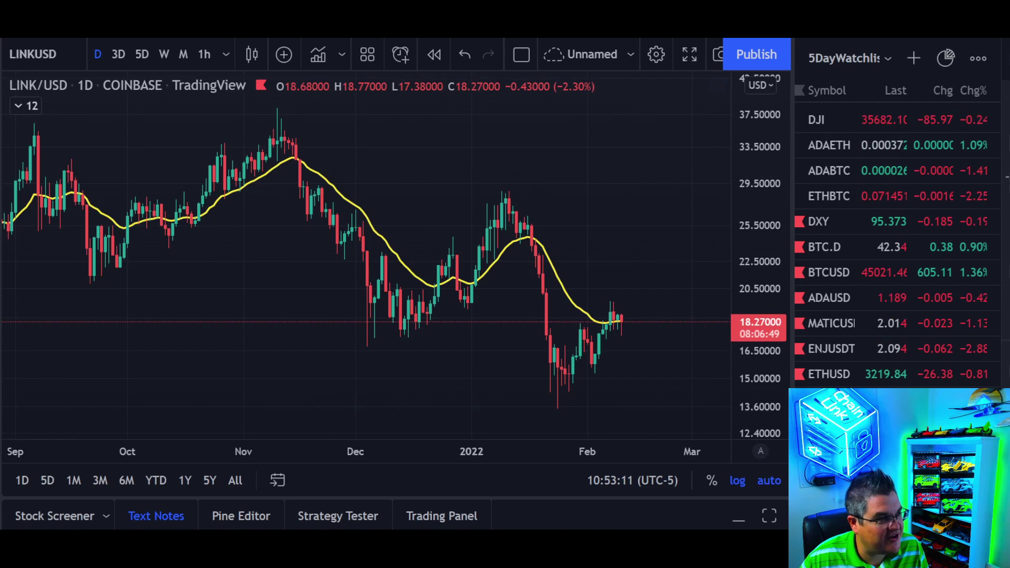
Draw a Fibonacci retracement on LINK/USD daily from the 28.84 January high to the 13.49 low.
{"action": "left_click", "coordinate": [509, 190]}
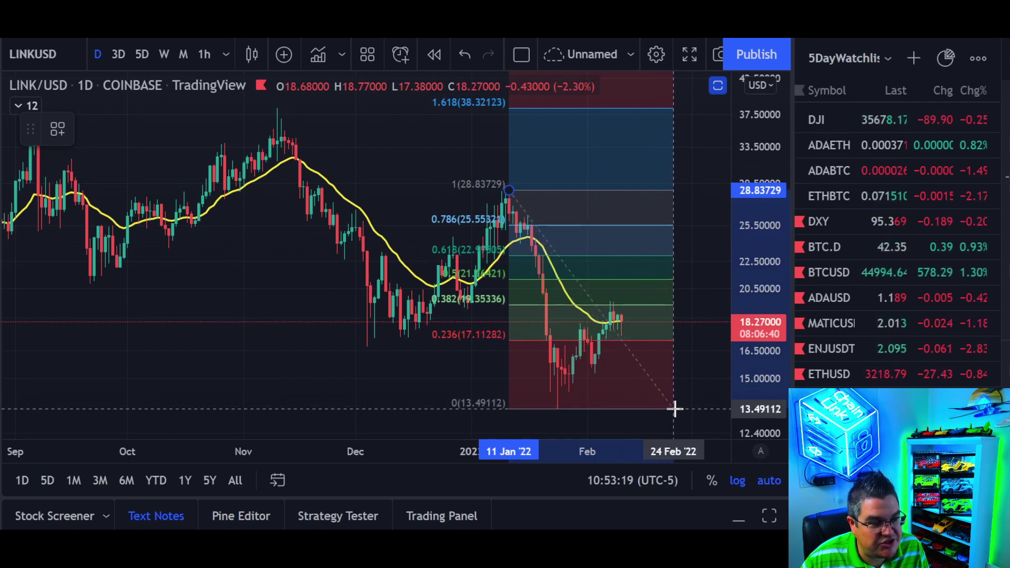
{"action": "left_click", "coordinate": [675, 408]}
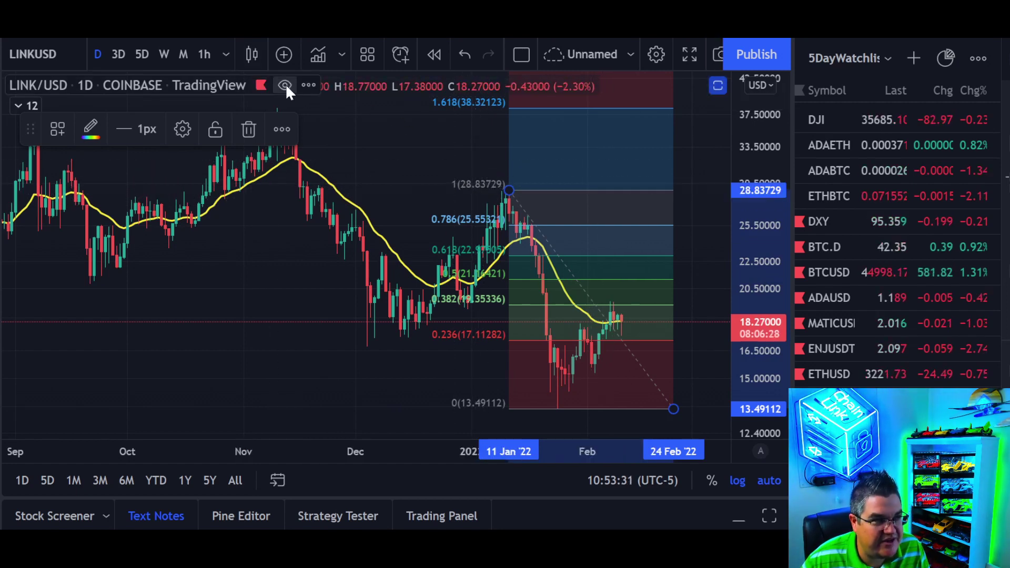
{"action": "left_click", "coordinate": [285, 85]}
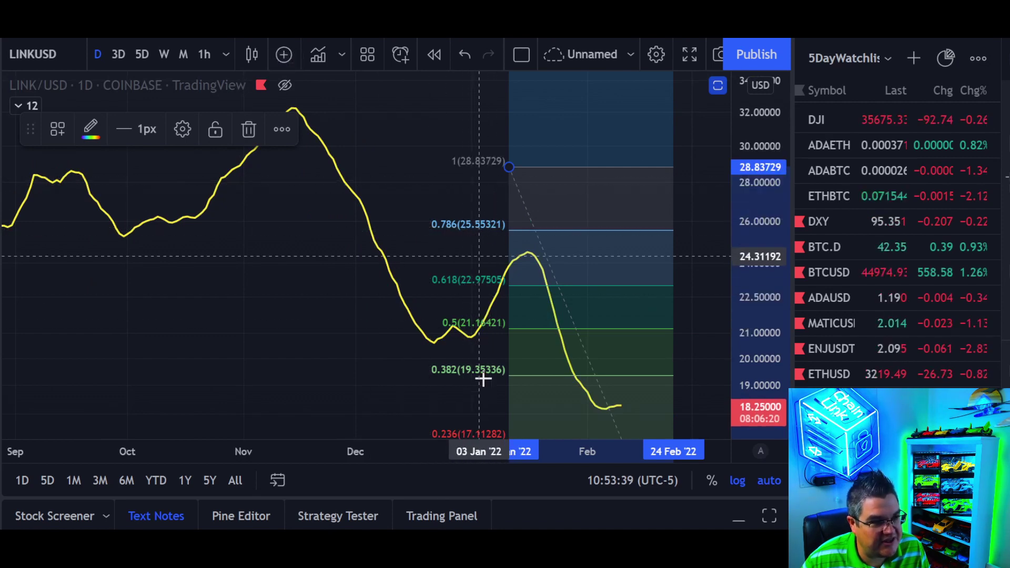
{"action": "left_click", "coordinate": [284, 86]}
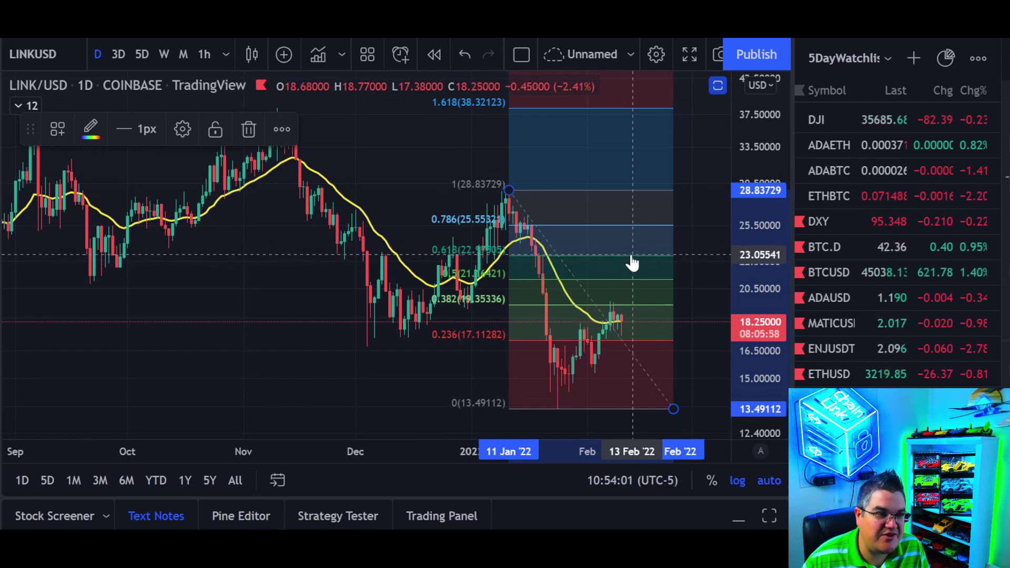
Move the retracement's top anchor to the 38.40 November high, with levels redrawn down to 13.49.
{"action": "scroll", "coordinate": [633, 262], "scroll_direction": "down", "scroll_amount": 2}
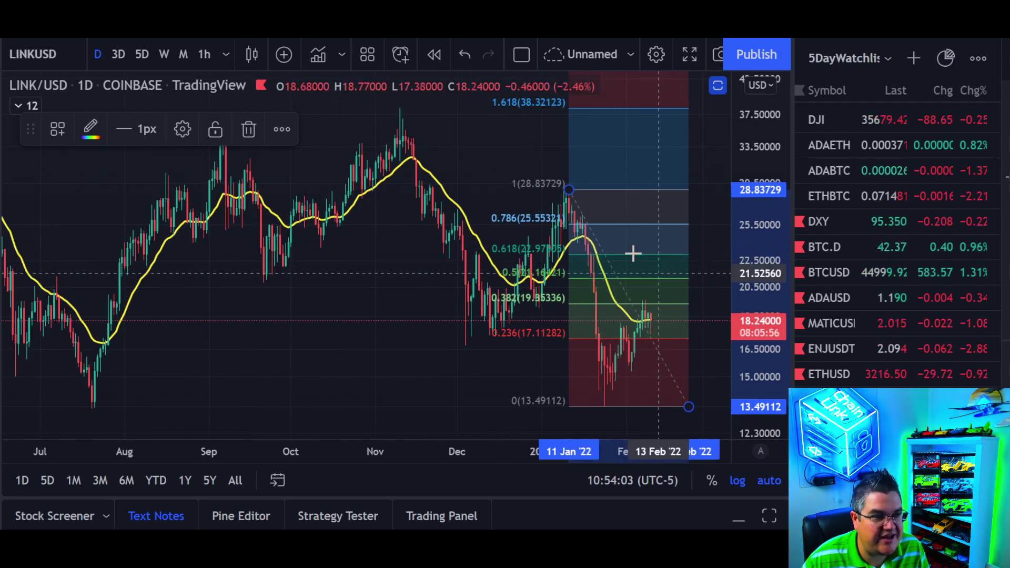
{"action": "left_click_drag", "start_coordinate": [764, 219], "coordinate": [763, 253]}
{"action": "mouse_move", "coordinate": [570, 200]}
{"action": "left_mouse_down"}
{"action": "mouse_move", "coordinate": [427, 133]}
{"action": "mouse_move", "coordinate": [400, 135]}
{"action": "left_mouse_up"}
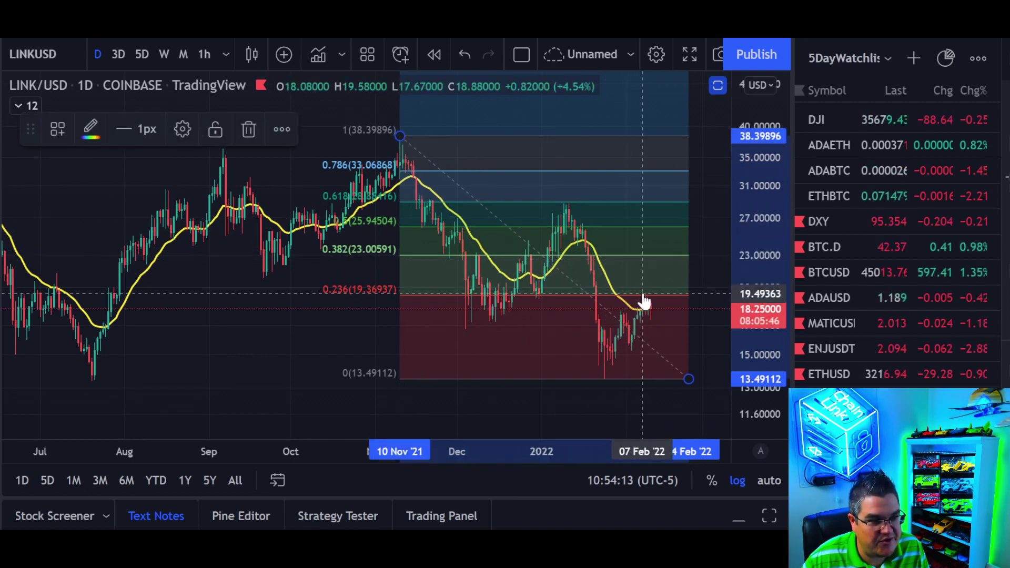
{"action": "left_click_drag", "start_coordinate": [397, 135], "coordinate": [562, 201]}
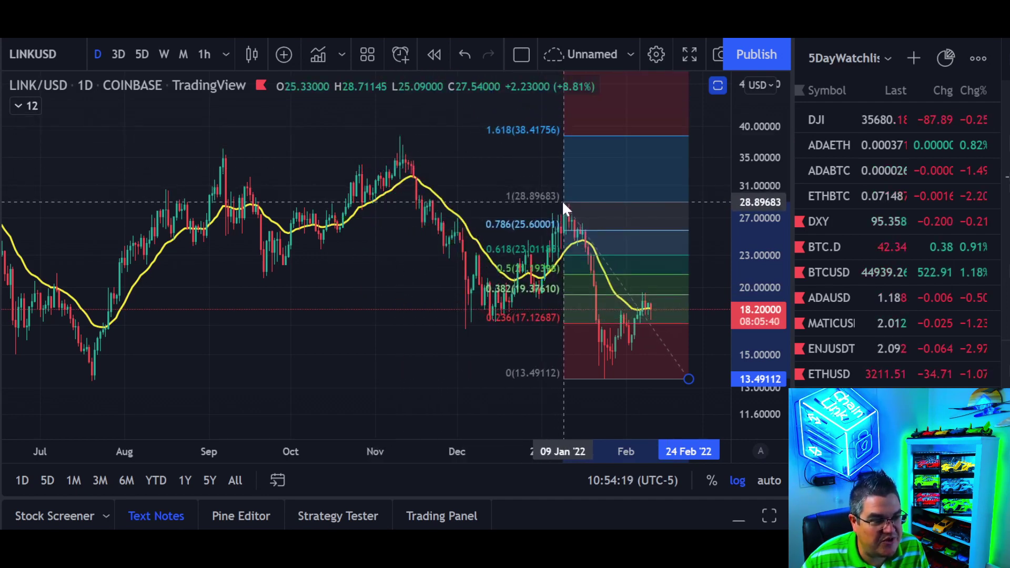
{"action": "left_click_drag", "start_coordinate": [562, 200], "coordinate": [399, 135]}
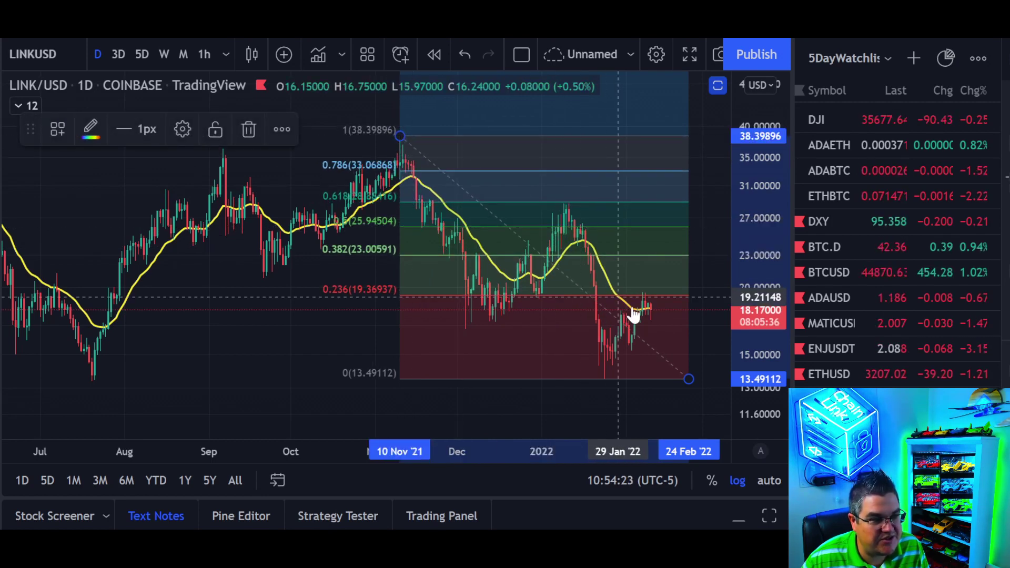
{"action": "left_click", "coordinate": [446, 247]}
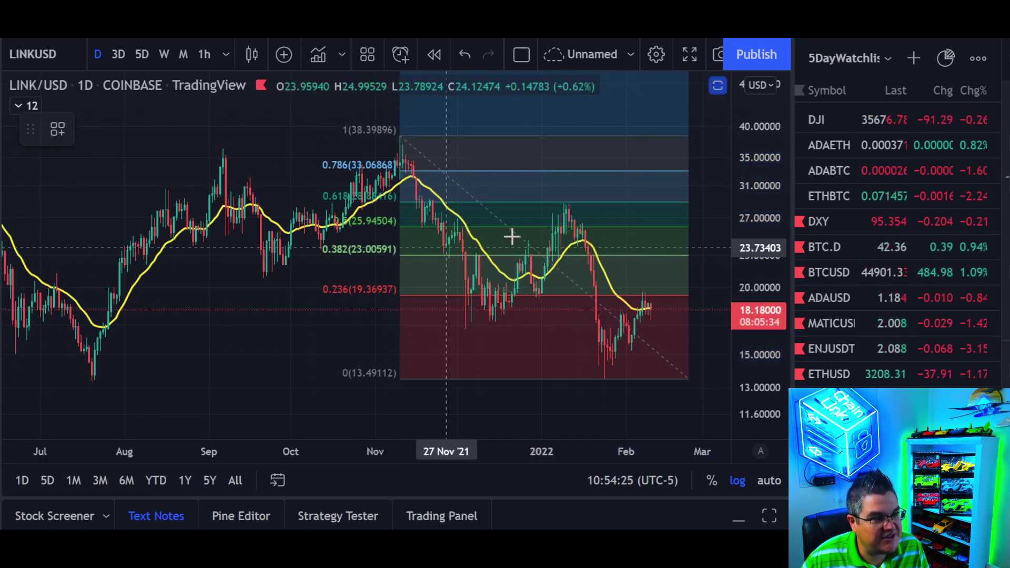
Draw yellow circles around the January peak and latest February candles, then undo both.
{"action": "left_click_drag", "start_coordinate": [559, 199], "coordinate": [579, 206]}
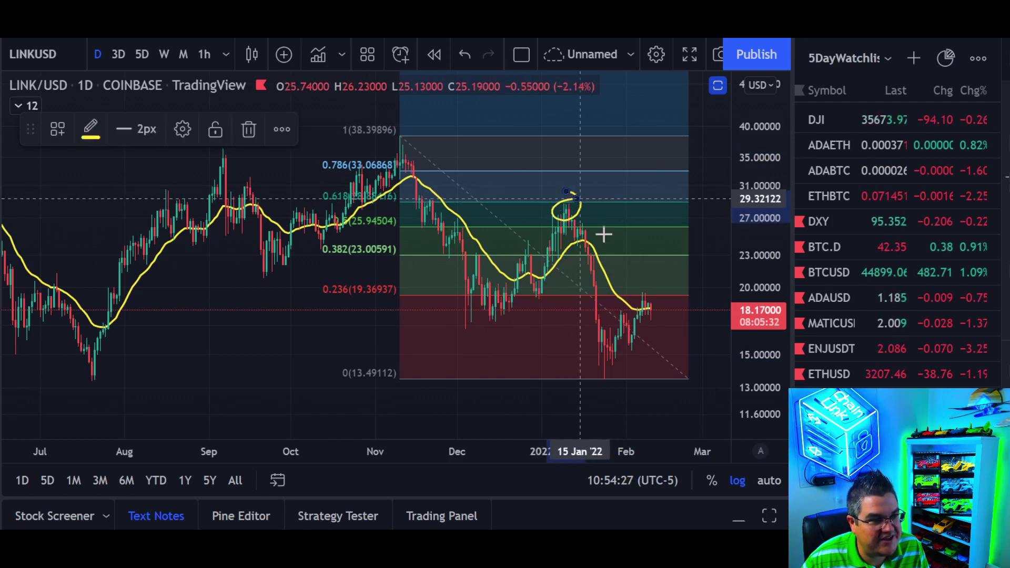
{"action": "mouse_move", "coordinate": [636, 293]}
{"action": "left_mouse_down"}
{"action": "mouse_move", "coordinate": [667, 296]}
{"action": "mouse_move", "coordinate": [645, 307]}
{"action": "mouse_move", "coordinate": [651, 286]}
{"action": "left_mouse_up"}
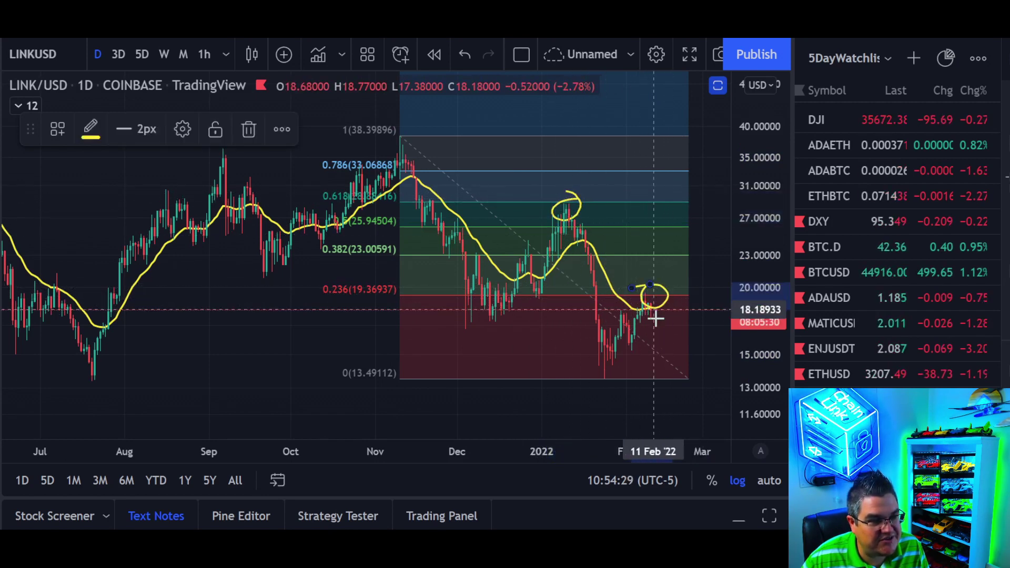
{"action": "left_click", "coordinate": [459, 55]}
{"action": "left_click", "coordinate": [459, 56]}
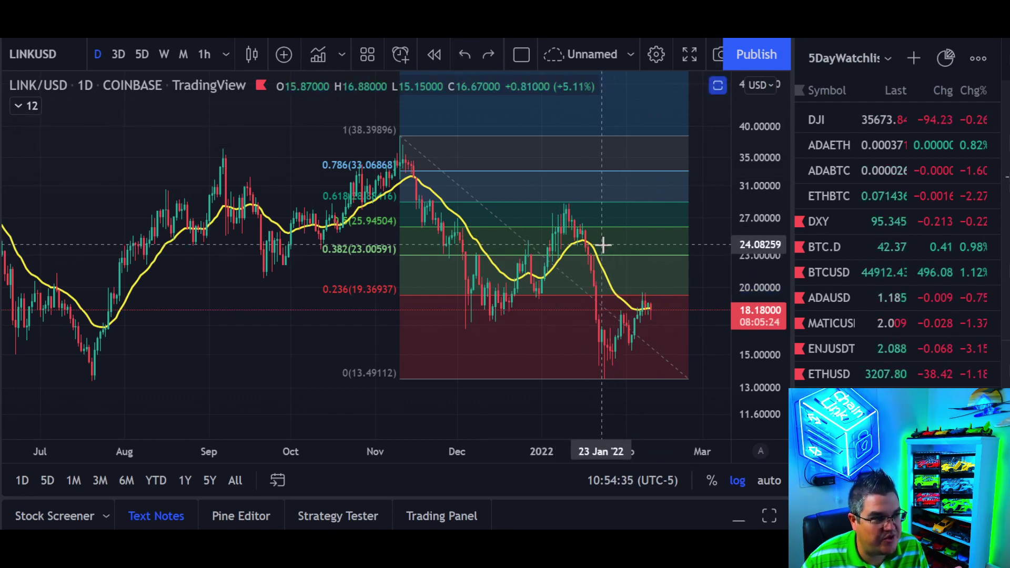
{"action": "scroll", "coordinate": [665, 243], "scroll_direction": "down", "scroll_amount": 2}
{"action": "scroll", "coordinate": [667, 279], "scroll_direction": "up", "scroll_amount": 1}
{"action": "scroll", "coordinate": [666, 286], "scroll_direction": "up", "scroll_amount": 1}
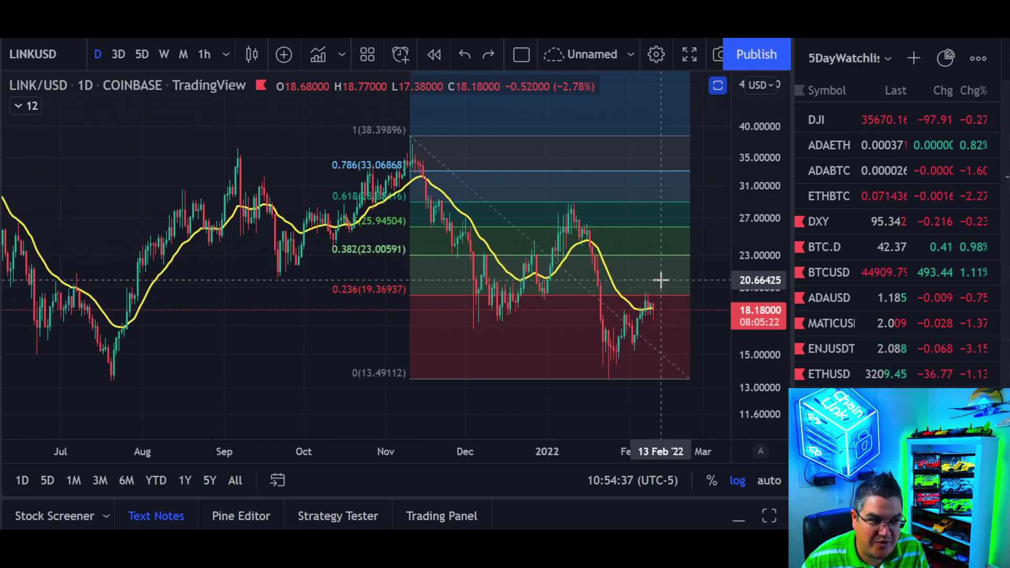
{"action": "left_click_drag", "start_coordinate": [764, 204], "coordinate": [775, 252]}
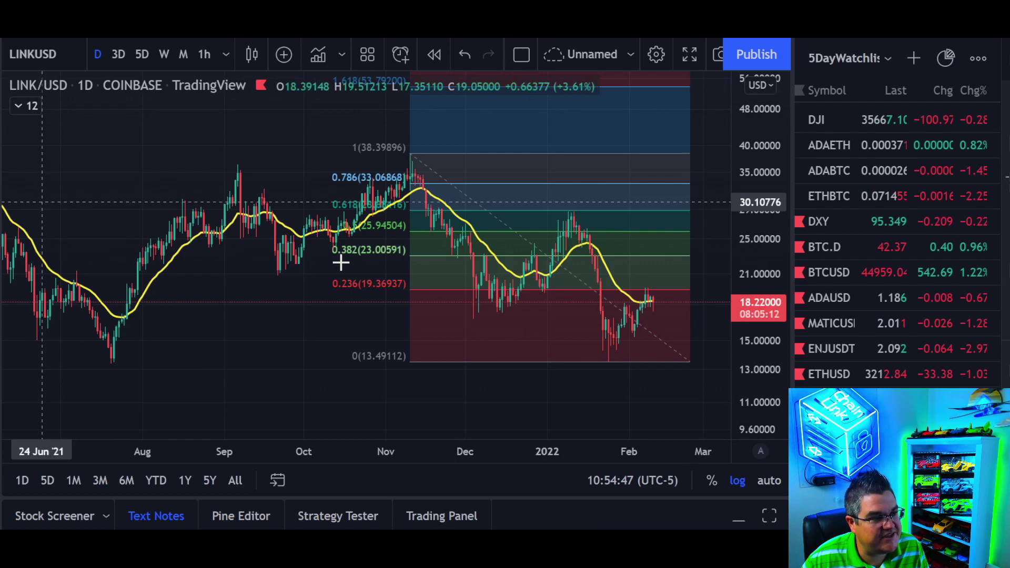
{"action": "mouse_move", "coordinate": [562, 284]}
{"action": "left_mouse_down"}
{"action": "mouse_move", "coordinate": [537, 289]}
{"action": "mouse_move", "coordinate": [561, 285]}
{"action": "left_mouse_up"}
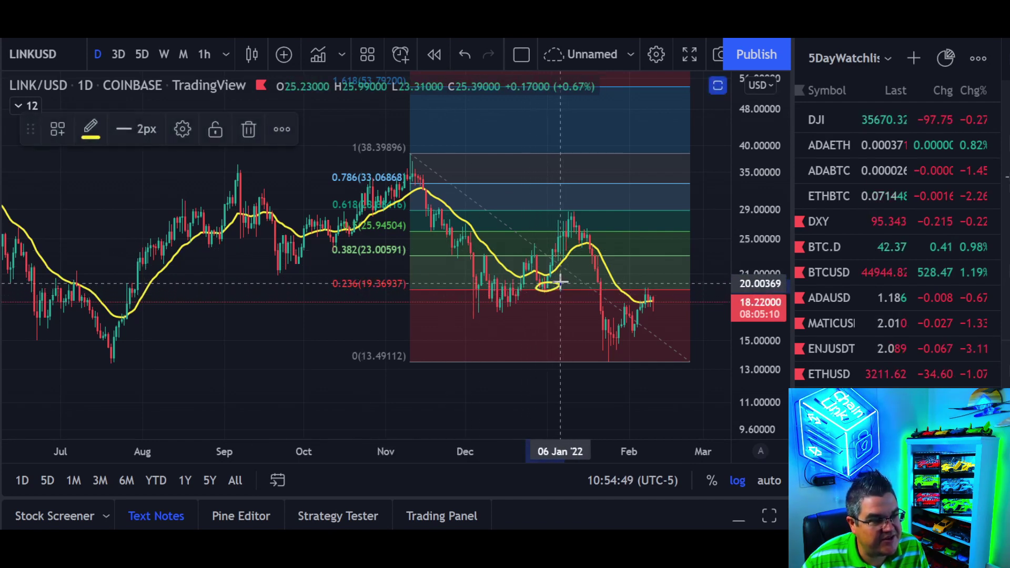
{"action": "mouse_move", "coordinate": [579, 208]}
{"action": "left_mouse_down"}
{"action": "mouse_move", "coordinate": [547, 207]}
{"action": "mouse_move", "coordinate": [588, 212]}
{"action": "left_mouse_up"}
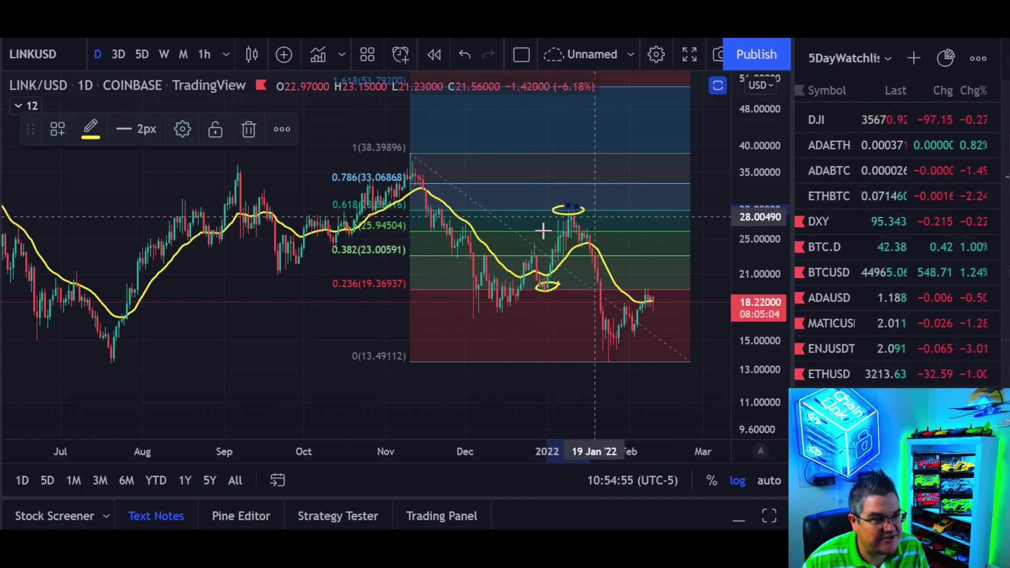
{"action": "left_click", "coordinate": [466, 54]}
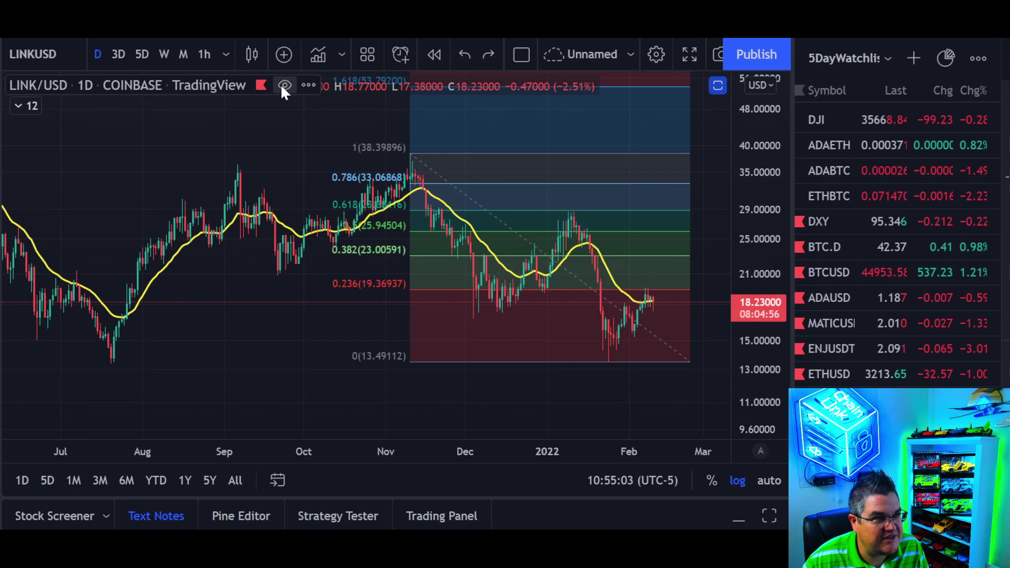
{"action": "left_click", "coordinate": [284, 85]}
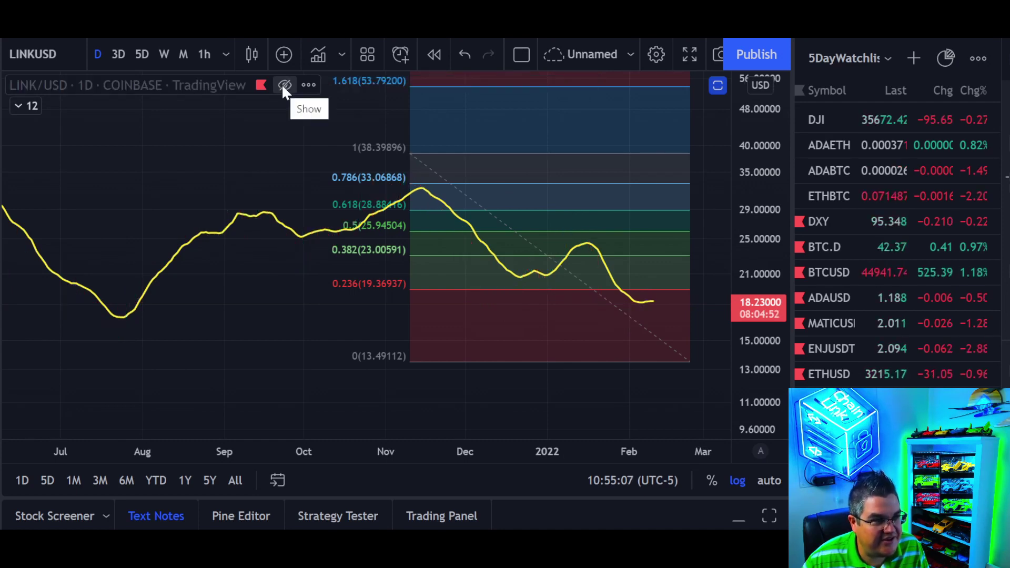
{"action": "left_click", "coordinate": [284, 85]}
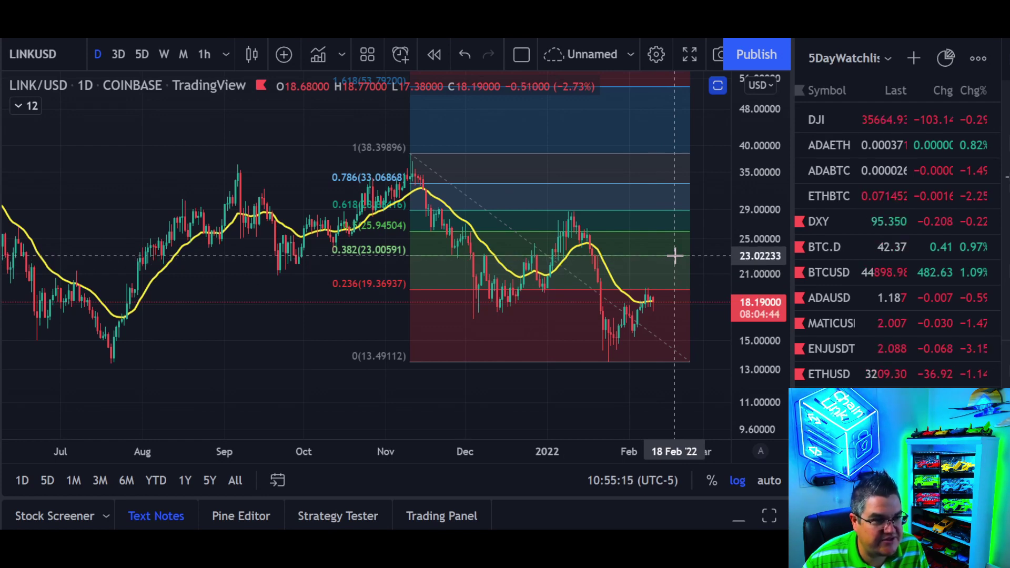
Move the retracement's top to the May 2021 high so it spans 53.30 to 13.49.
{"action": "scroll", "coordinate": [671, 257], "scroll_direction": "down", "scroll_amount": 3}
{"action": "left_click_drag", "start_coordinate": [744, 214], "coordinate": [758, 323]}
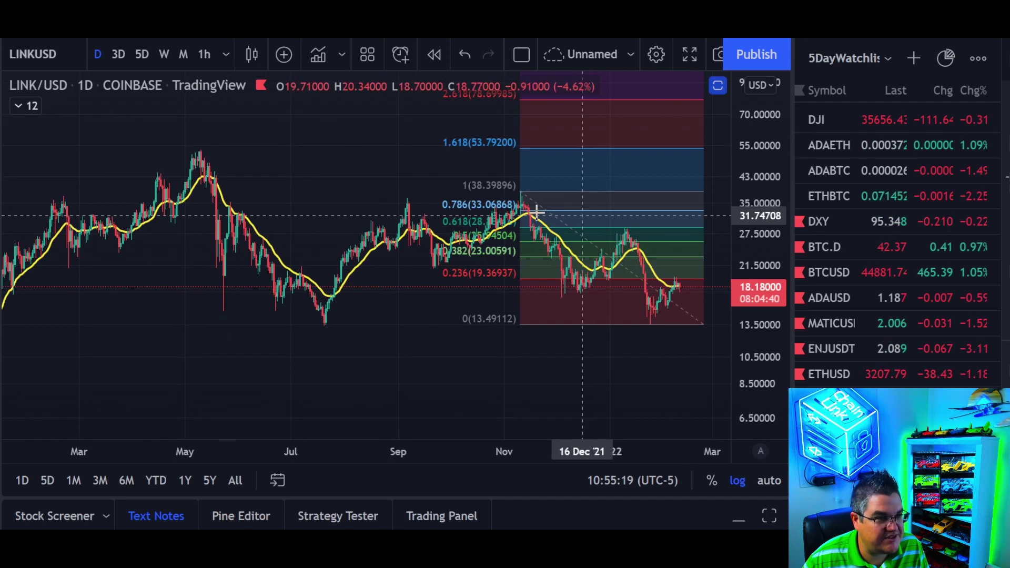
{"action": "left_click", "coordinate": [521, 190]}
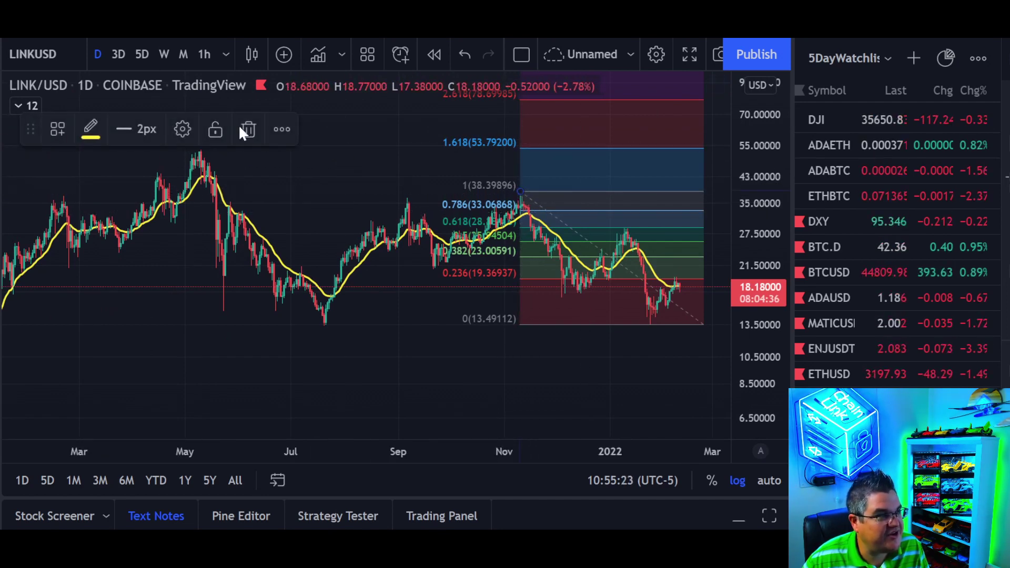
{"action": "left_click_drag", "start_coordinate": [520, 189], "coordinate": [198, 153]}
{"action": "left_click", "coordinate": [665, 365]}
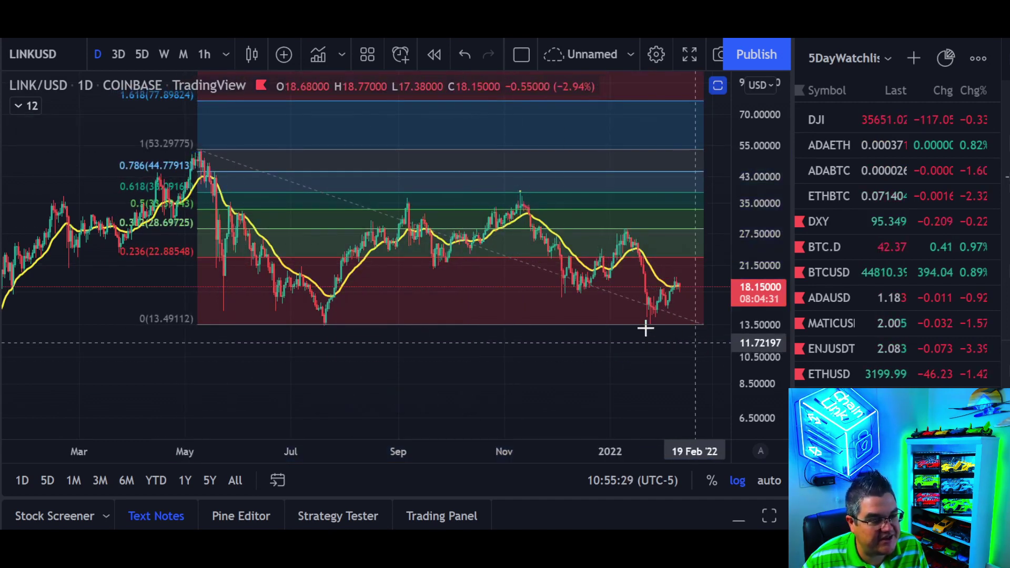
Circle the January 2022 peak near 28.70 in yellow with the highlighter.
{"action": "scroll", "coordinate": [628, 334], "scroll_direction": "down", "scroll_amount": 3}
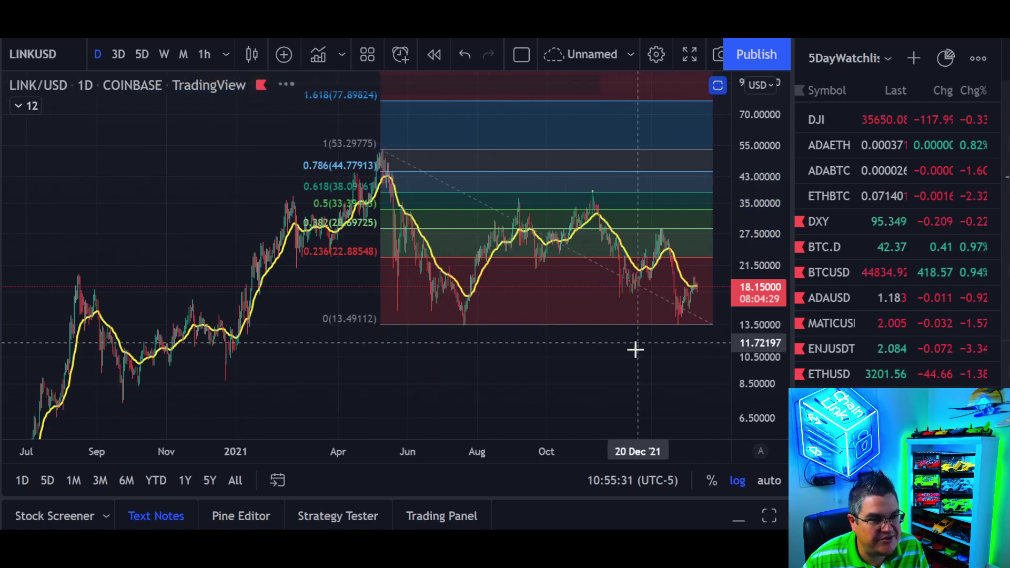
{"action": "scroll", "coordinate": [618, 361], "scroll_direction": "up", "scroll_amount": 5}
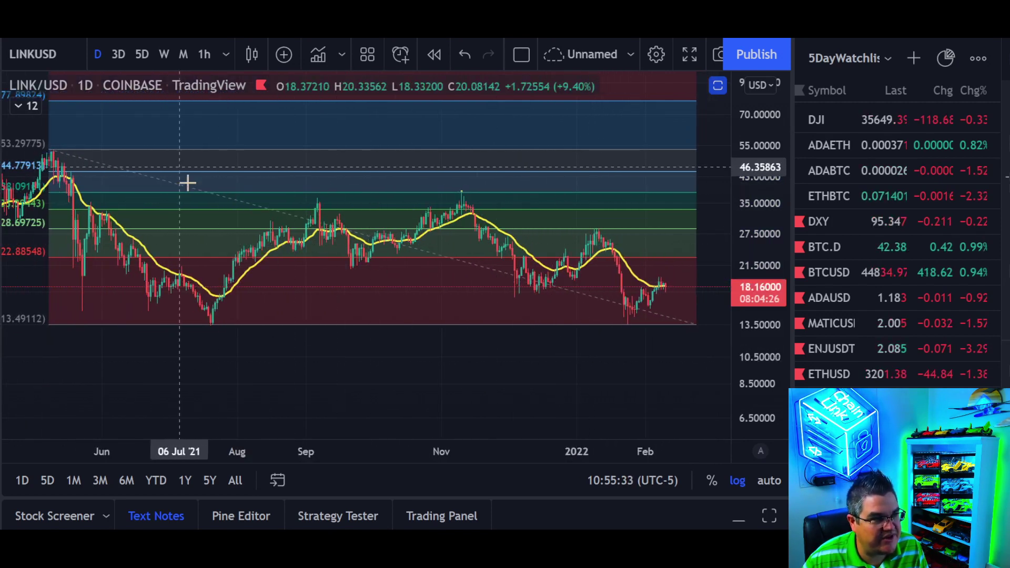
{"action": "scroll", "coordinate": [323, 239], "scroll_direction": "down", "scroll_amount": 1}
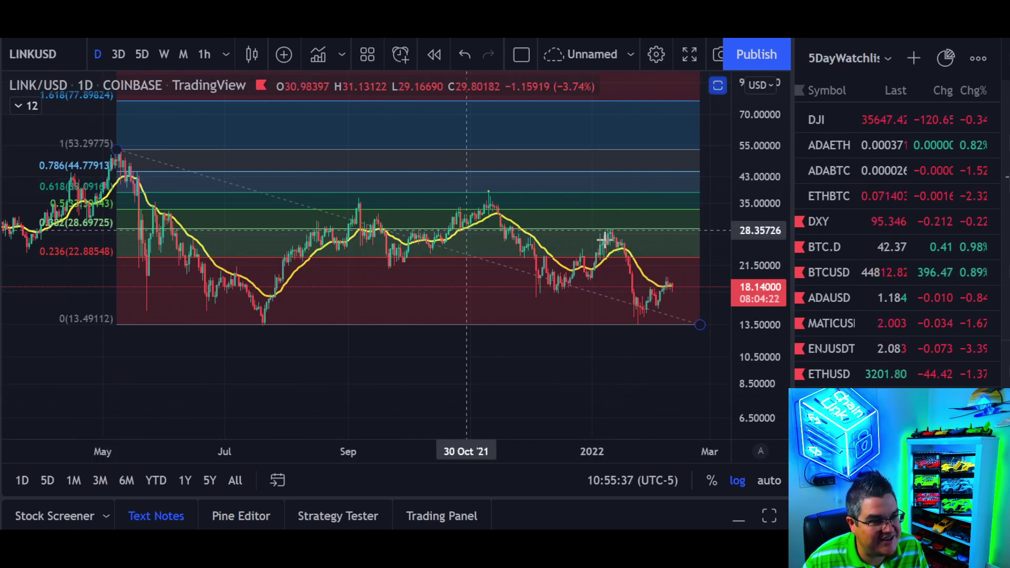
{"action": "left_click_drag", "start_coordinate": [620, 219], "coordinate": [619, 217]}
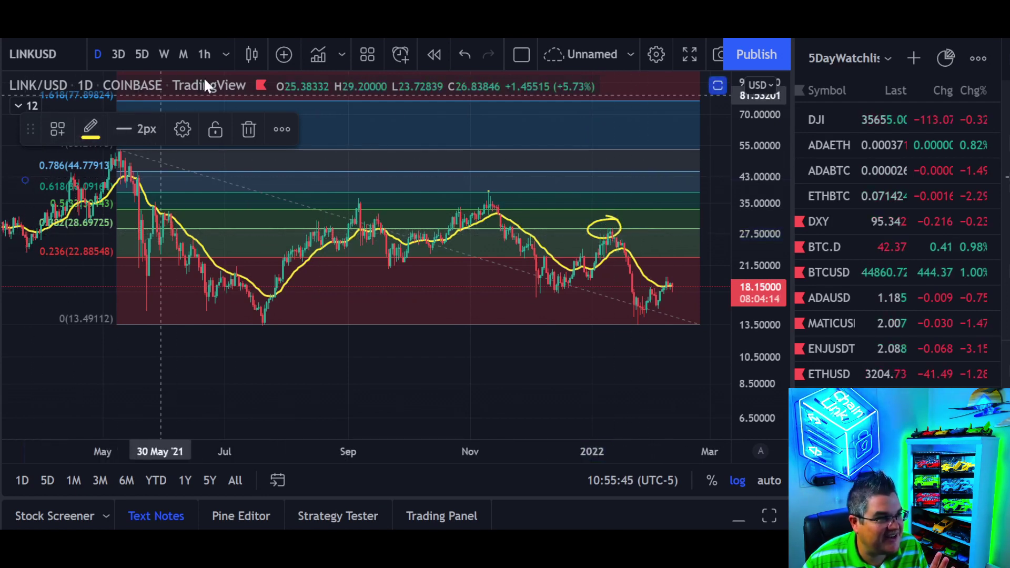
Hide the yellow EMA indicator line, keeping candles, Fibonacci levels and the circled peak visible.
{"action": "left_click", "coordinate": [285, 85]}
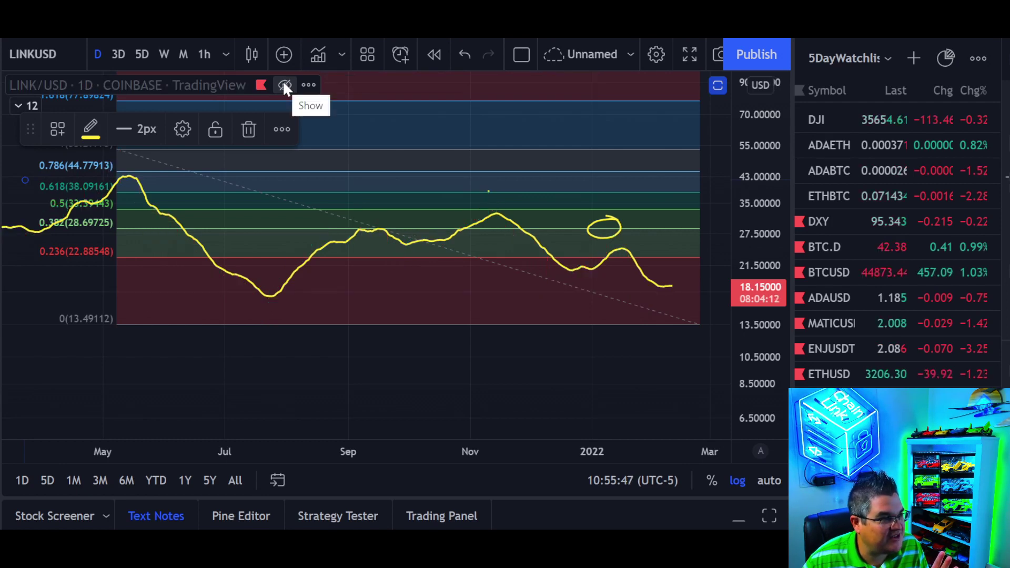
{"action": "left_click", "coordinate": [285, 86]}
{"action": "left_click", "coordinate": [24, 106]}
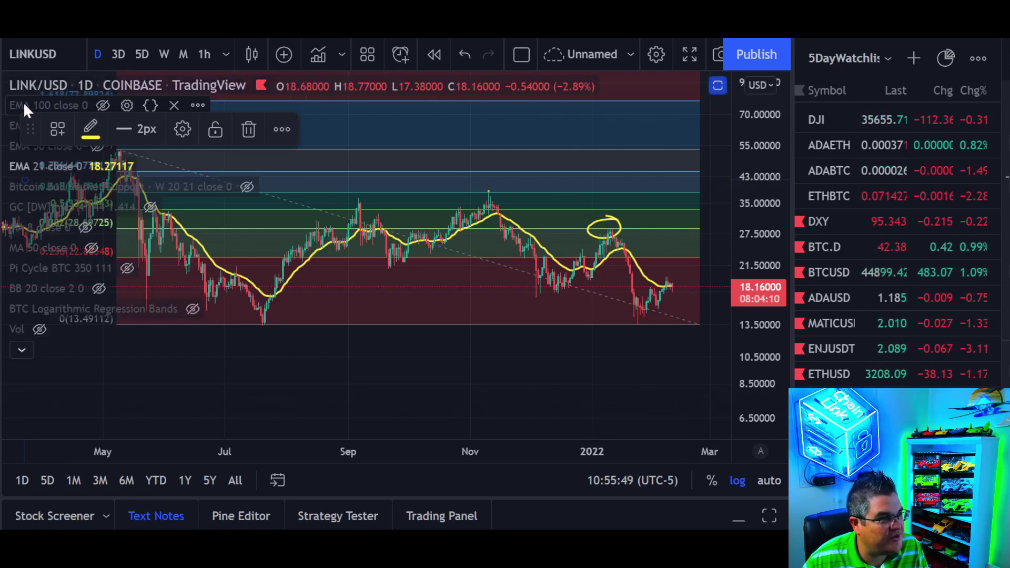
{"action": "left_click", "coordinate": [96, 166]}
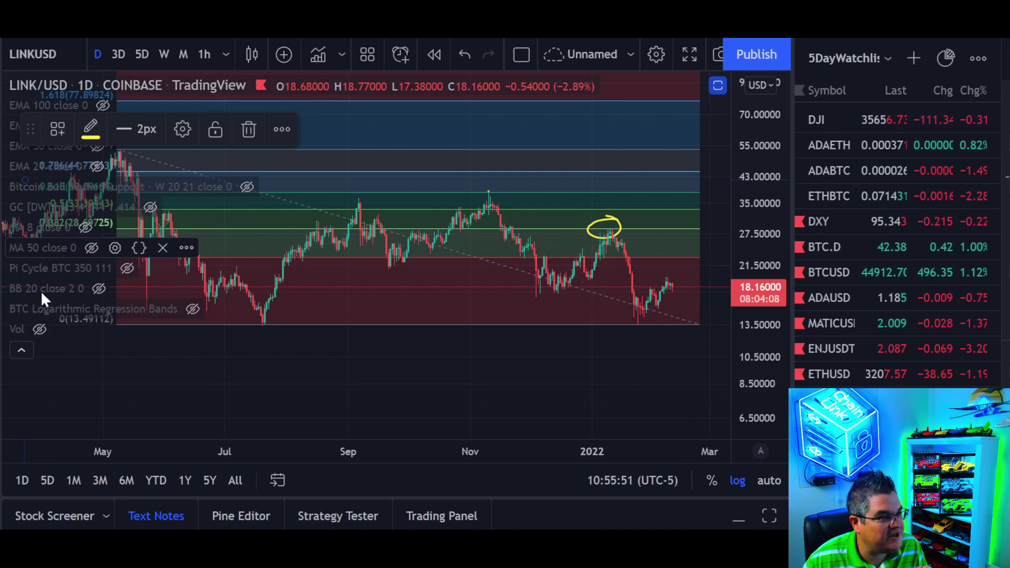
{"action": "left_click", "coordinate": [21, 351]}
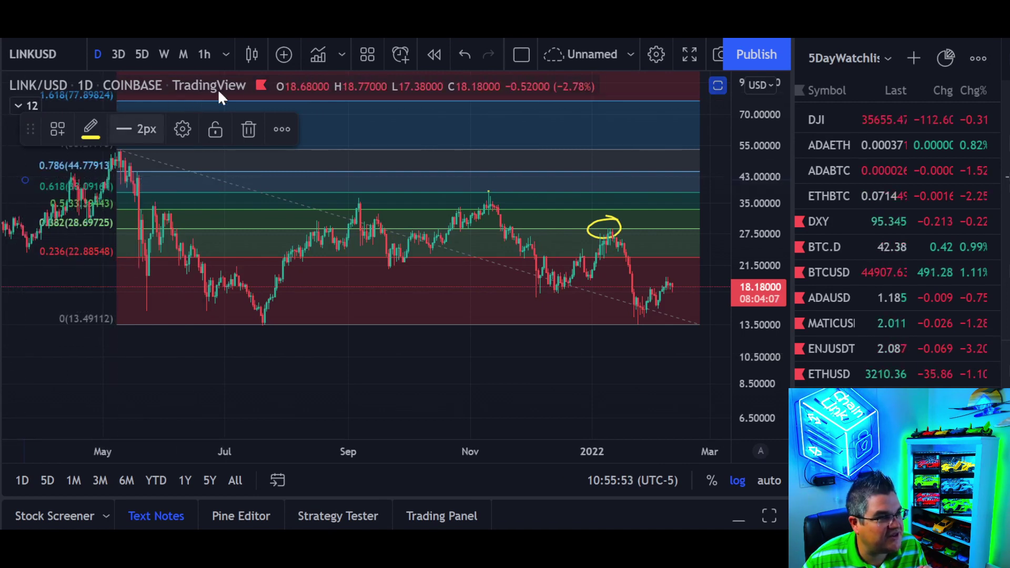
{"action": "left_click", "coordinate": [284, 86]}
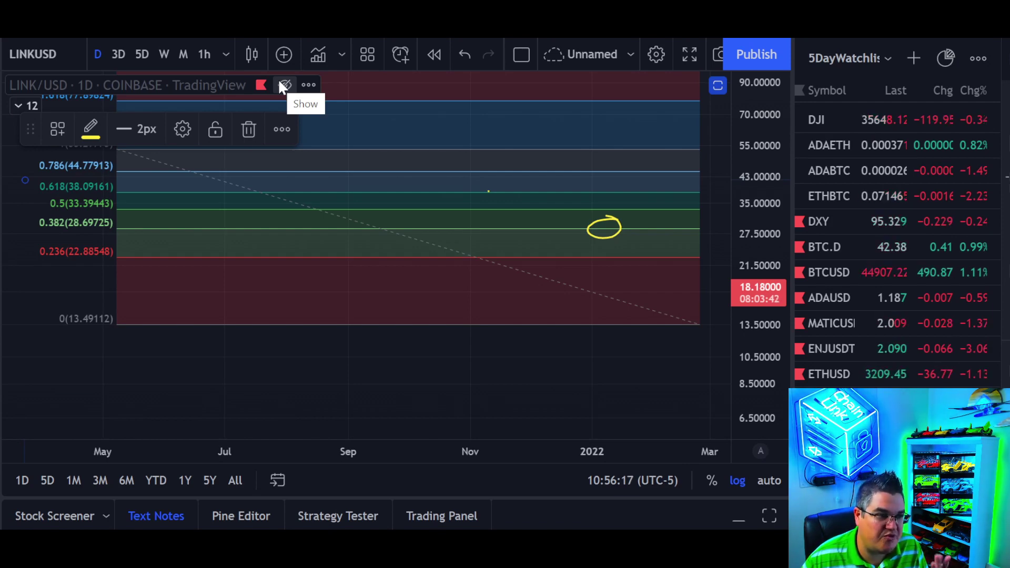
{"action": "left_click", "coordinate": [281, 85]}
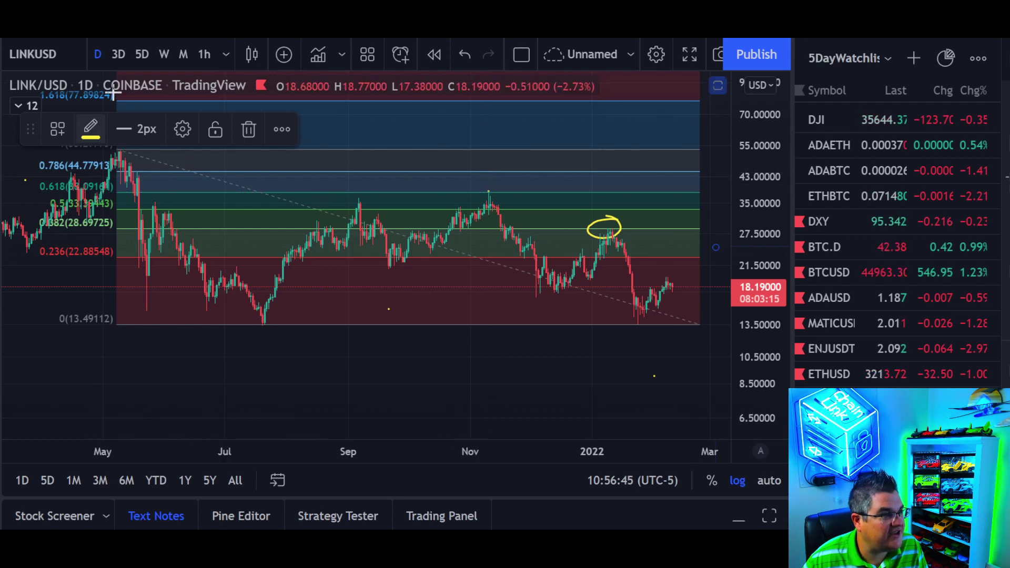
Remove all drawings, clearing the Fibonacci retracement and yellow circle from the LINK/USD chart.
{"action": "left_click", "coordinate": [284, 86]}
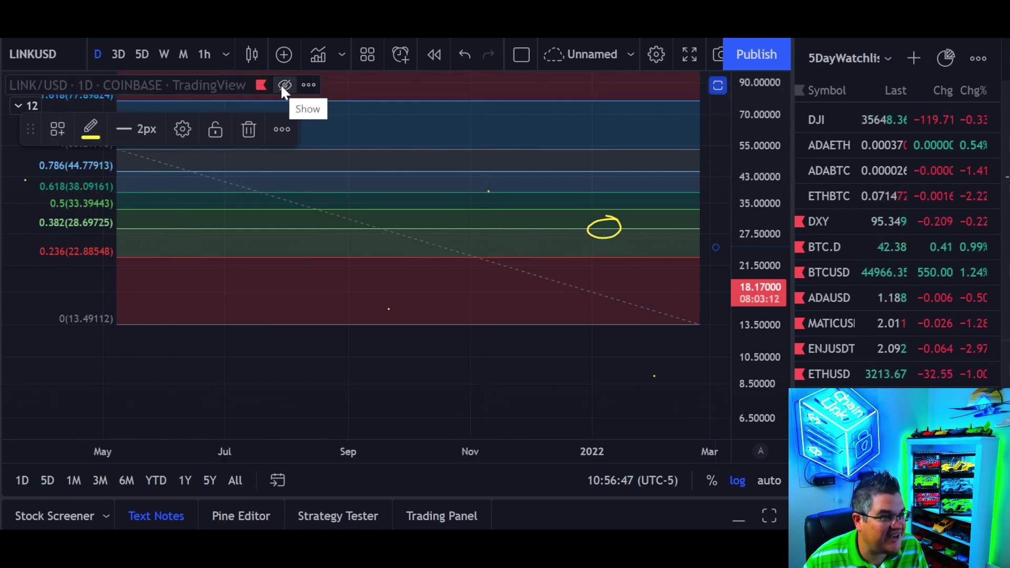
{"action": "left_click", "coordinate": [283, 86]}
{"action": "scroll", "coordinate": [487, 324], "scroll_direction": "down", "scroll_amount": 3}
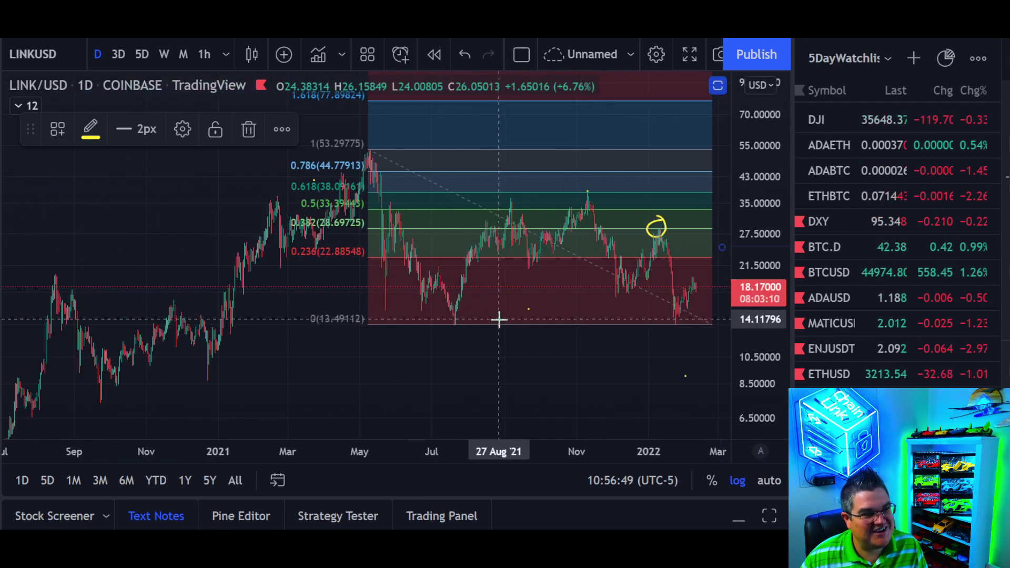
{"action": "scroll", "coordinate": [527, 337], "scroll_direction": "down", "scroll_amount": 2}
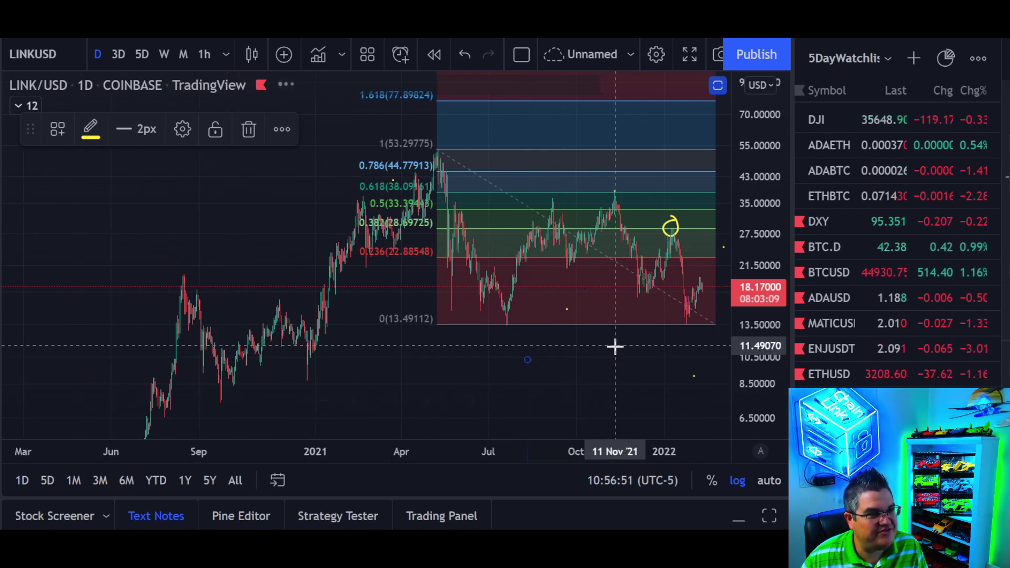
{"action": "scroll", "coordinate": [610, 347], "scroll_direction": "up", "scroll_amount": 2}
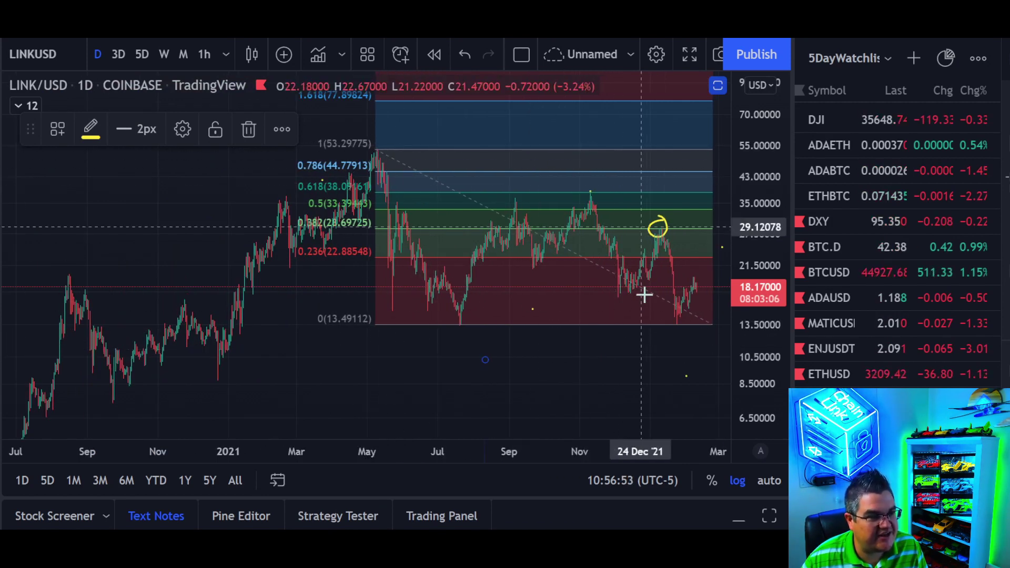
{"action": "scroll", "coordinate": [639, 306], "scroll_direction": "up", "scroll_amount": 2}
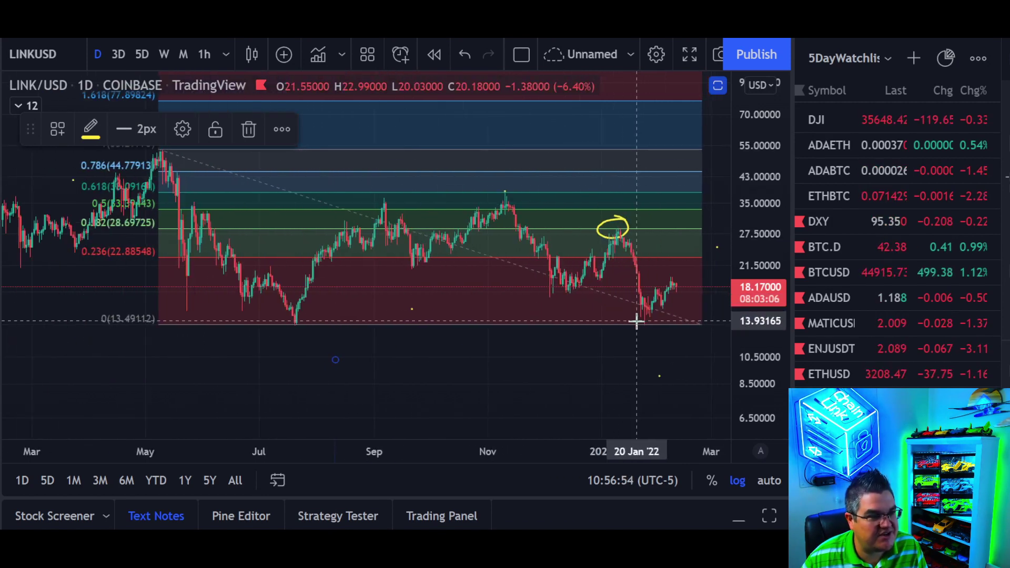
{"action": "right_click", "coordinate": [617, 344]}
{"action": "left_click", "coordinate": [713, 481]}
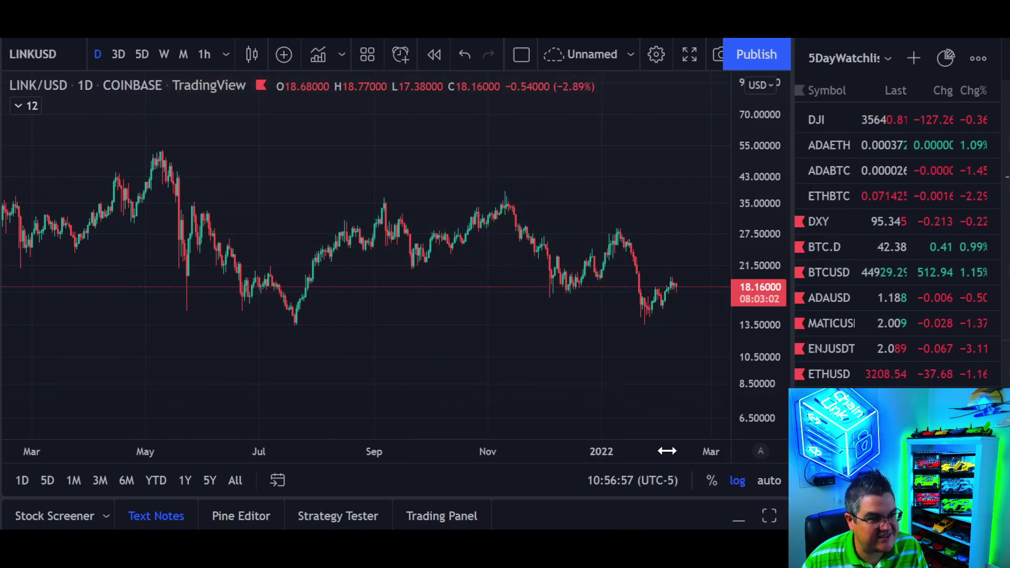
{"action": "scroll", "coordinate": [687, 332], "scroll_direction": "up", "scroll_amount": 3}
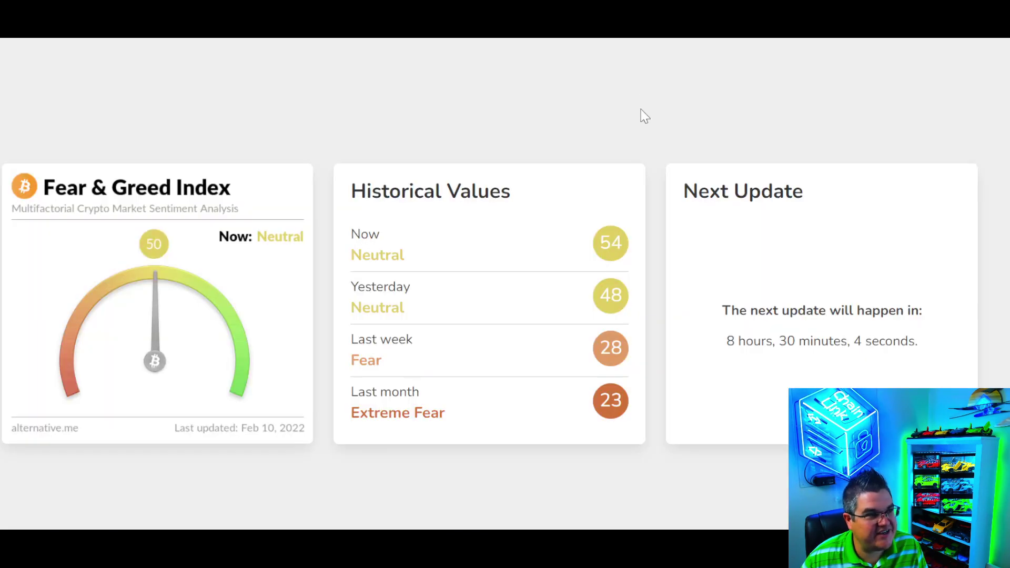
Review the Fear & Greed Index Over Time chart, then switch to the Forex Factory calendar.
{"action": "scroll", "coordinate": [627, 179], "scroll_direction": "down", "scroll_amount": 10}
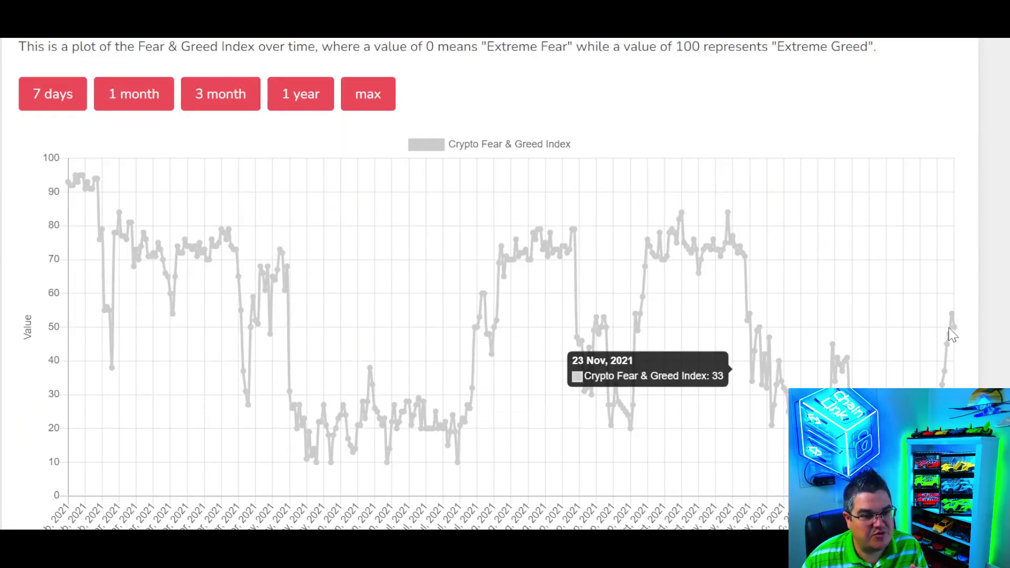
{"action": "mouse_move", "coordinate": [953, 336]}
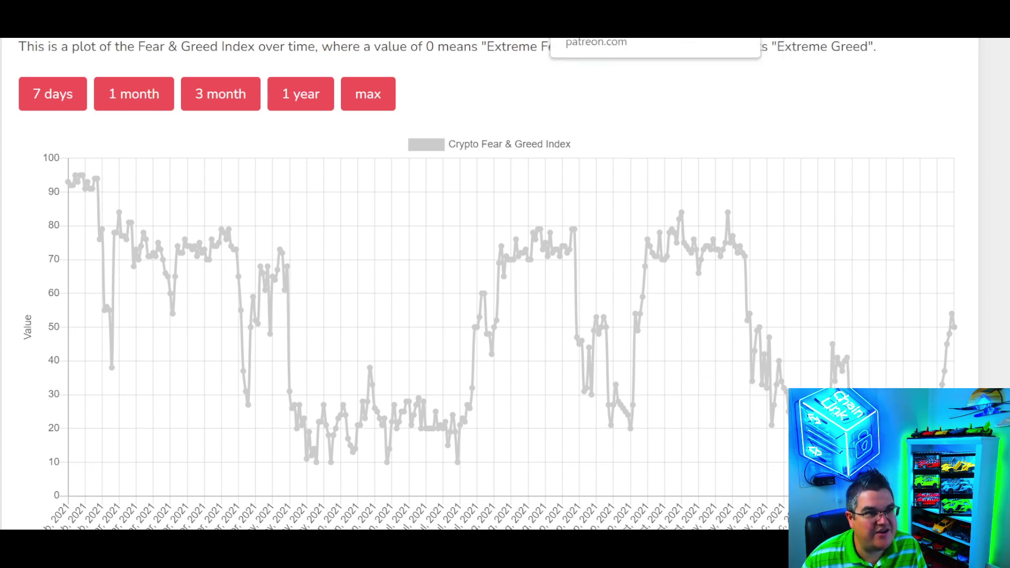
{"action": "left_click", "coordinate": [595, 27]}
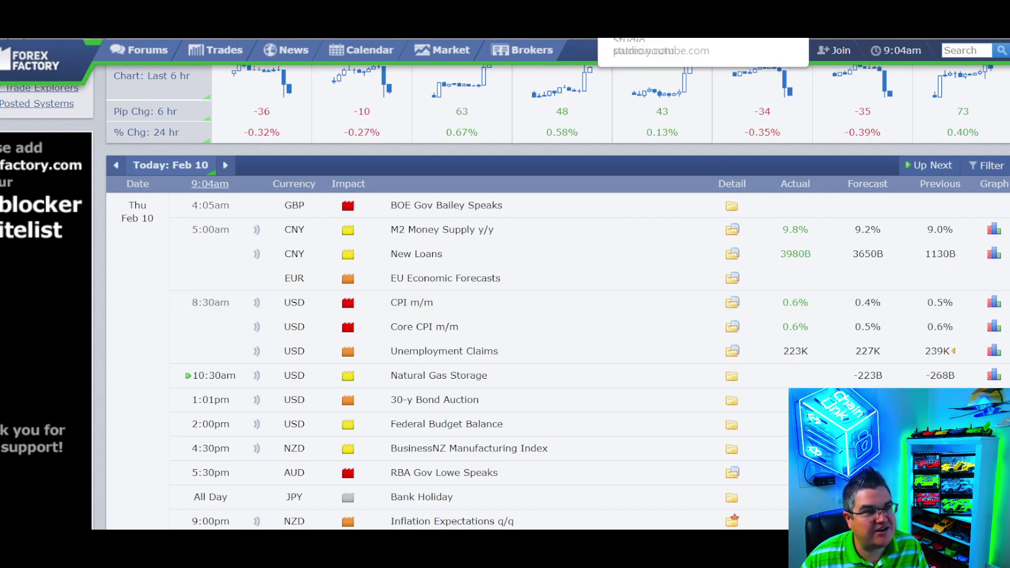
Go to brainyquote.com to open the Quote of the Day page.
{"action": "key", "text": "Return"}
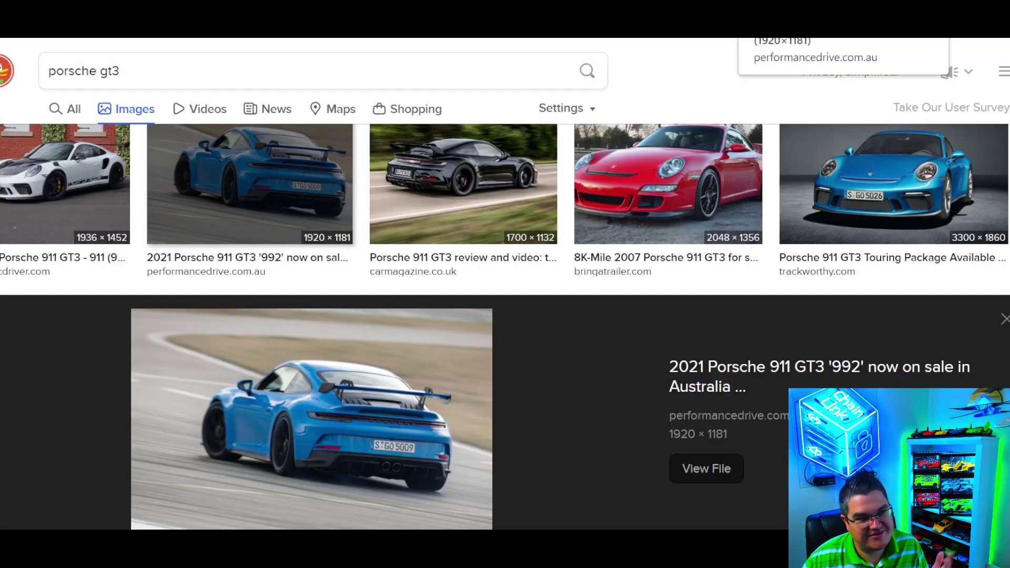
View the blue 2021 Porsche 911 GT3 image at its full 1920×1181 size.
{"action": "left_click", "coordinate": [763, 27]}
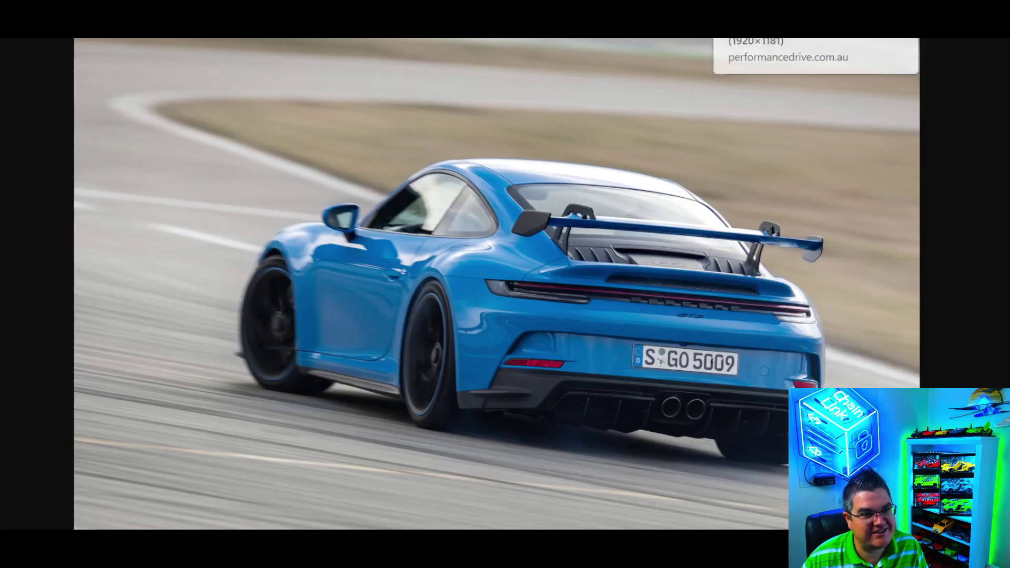